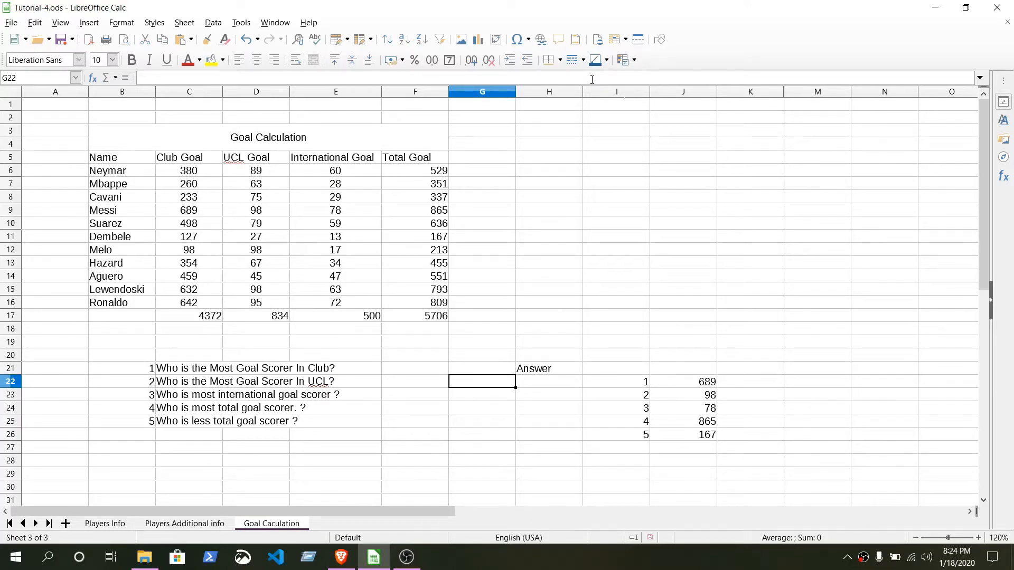
Find VLOOKUP in the Function Wizard for cell K22 and view its syntax and description
{"action": "left_click", "coordinate": [738, 388]}
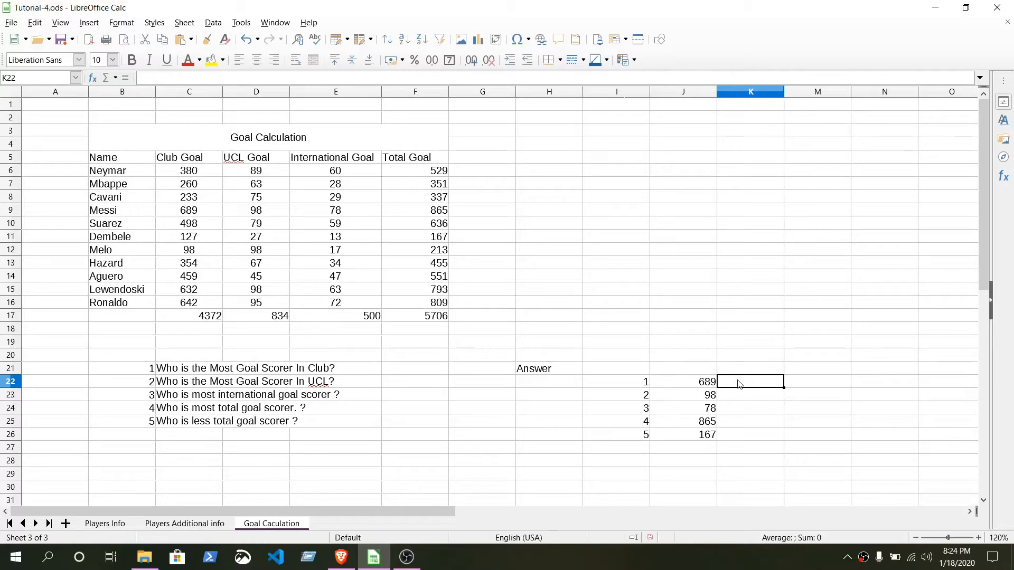
{"action": "left_click", "coordinate": [88, 23]}
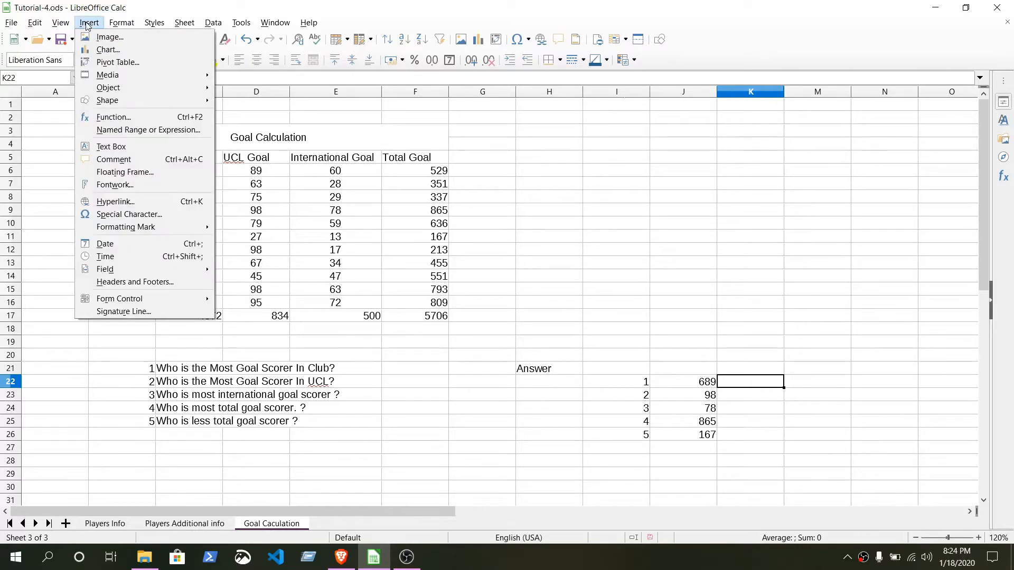
{"action": "left_click", "coordinate": [113, 117]}
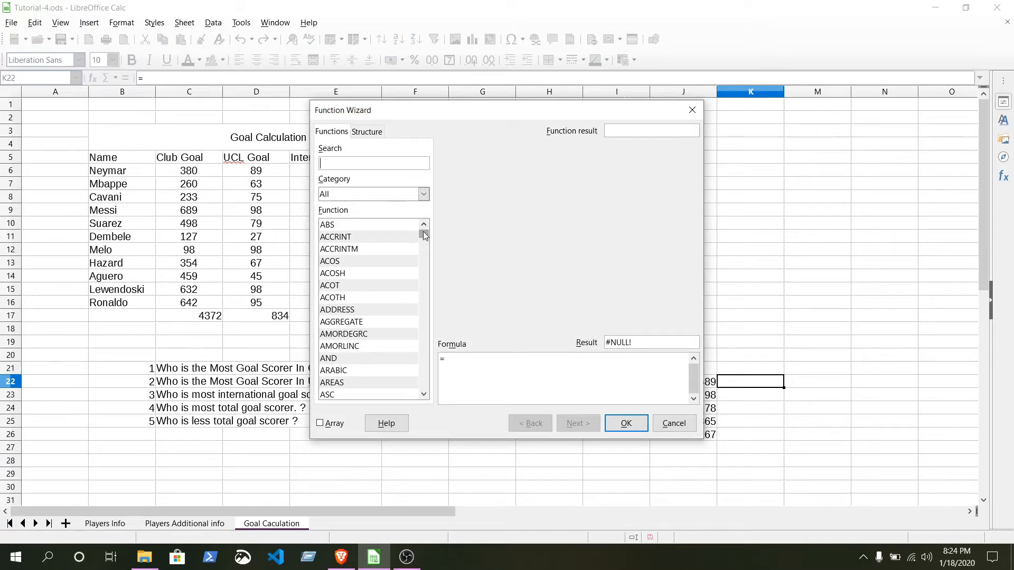
{"action": "left_click_drag", "start_coordinate": [423, 232], "coordinate": [429, 377]}
{"action": "left_click", "coordinate": [337, 347]}
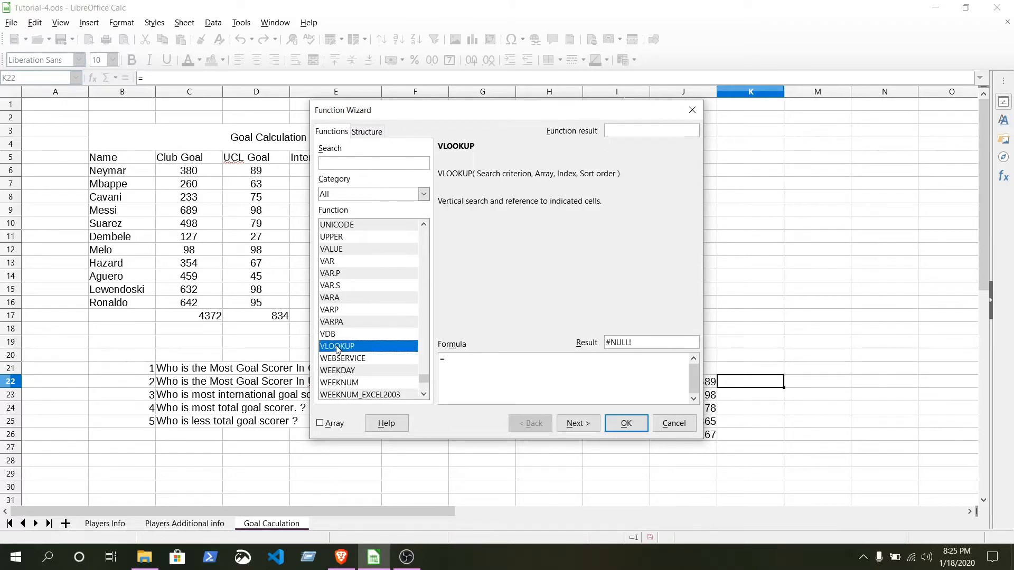
{"action": "key", "text": "Escape"}
{"action": "left_click_drag", "start_coordinate": [125, 159], "coordinate": [126, 305]}
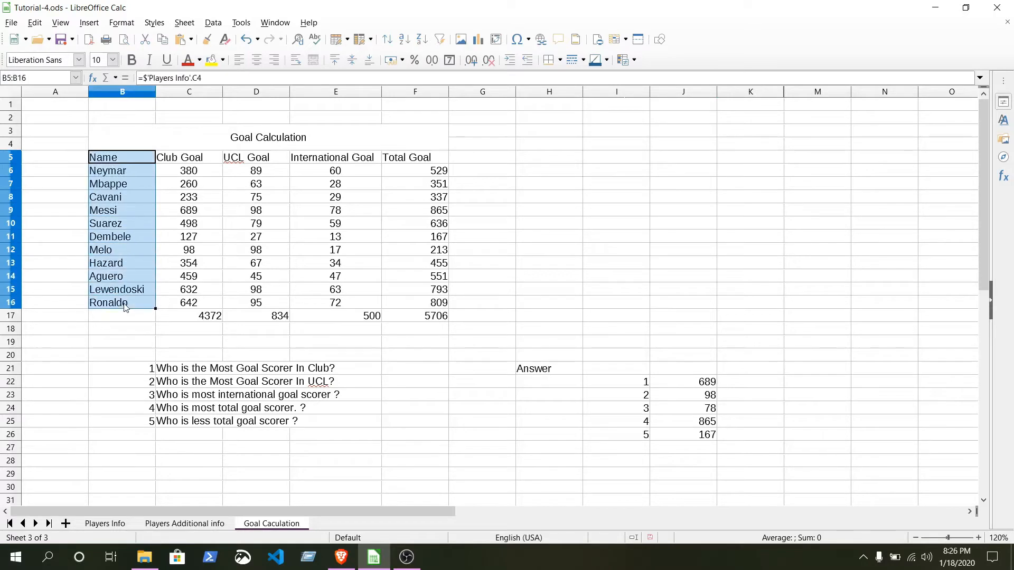
{"action": "left_click", "coordinate": [753, 386]}
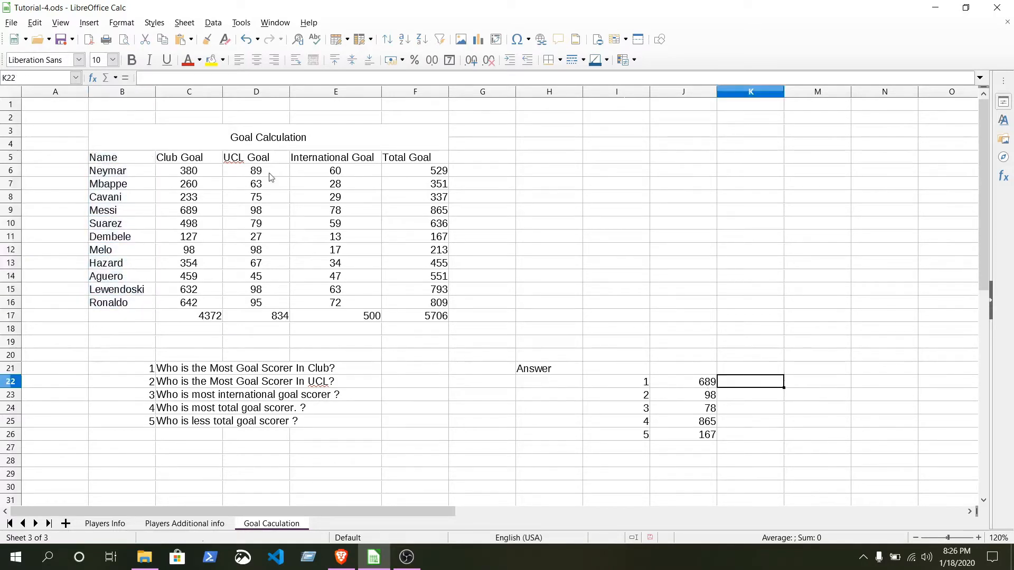
{"action": "left_click_drag", "start_coordinate": [122, 159], "coordinate": [130, 302]}
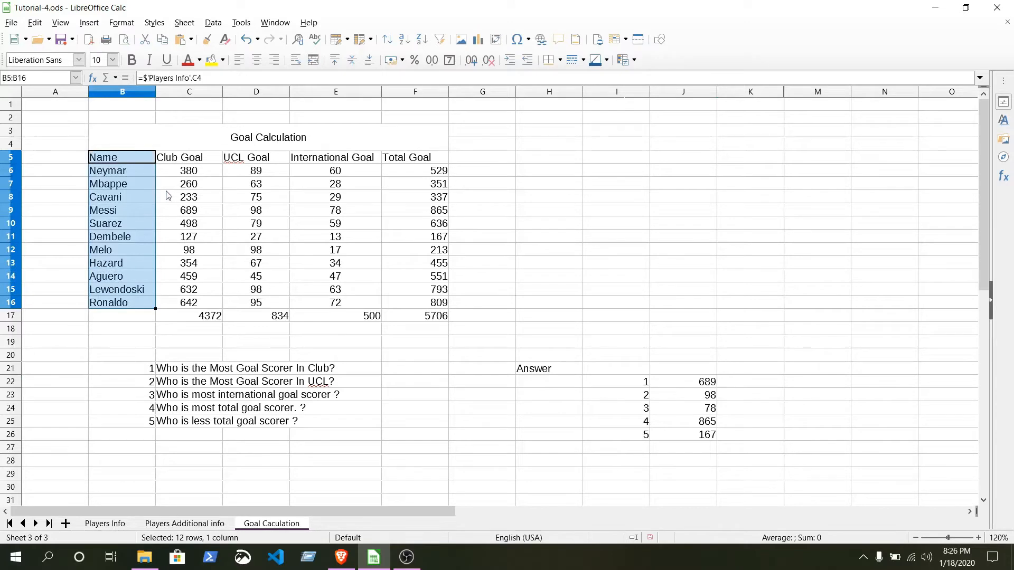
Repeat the Name column in G5:G16 with the formula =B5 filled down beside Total Goal, clearing the extra cell G17
{"action": "left_click", "coordinate": [479, 163]}
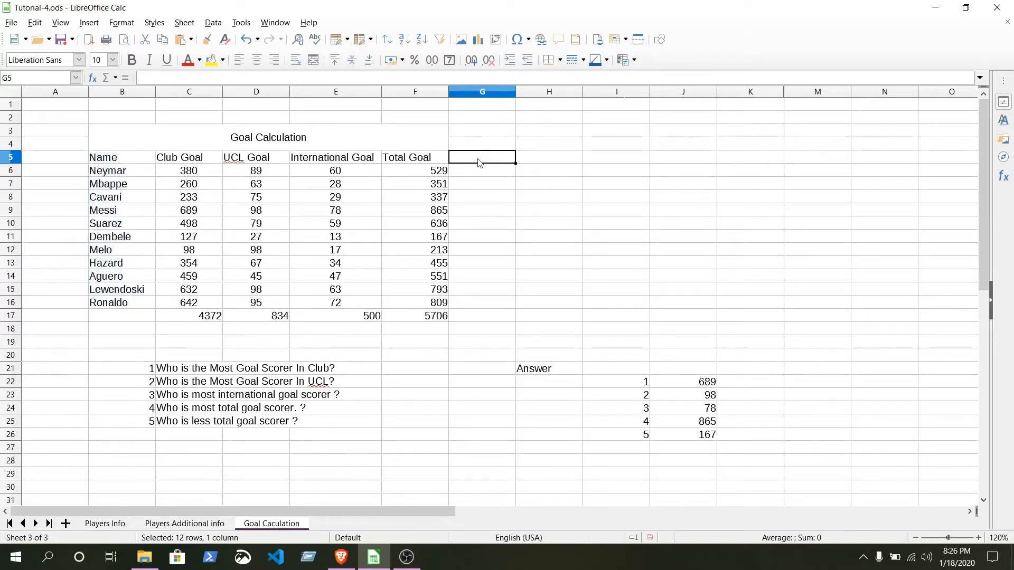
{"action": "type", "text": "="}
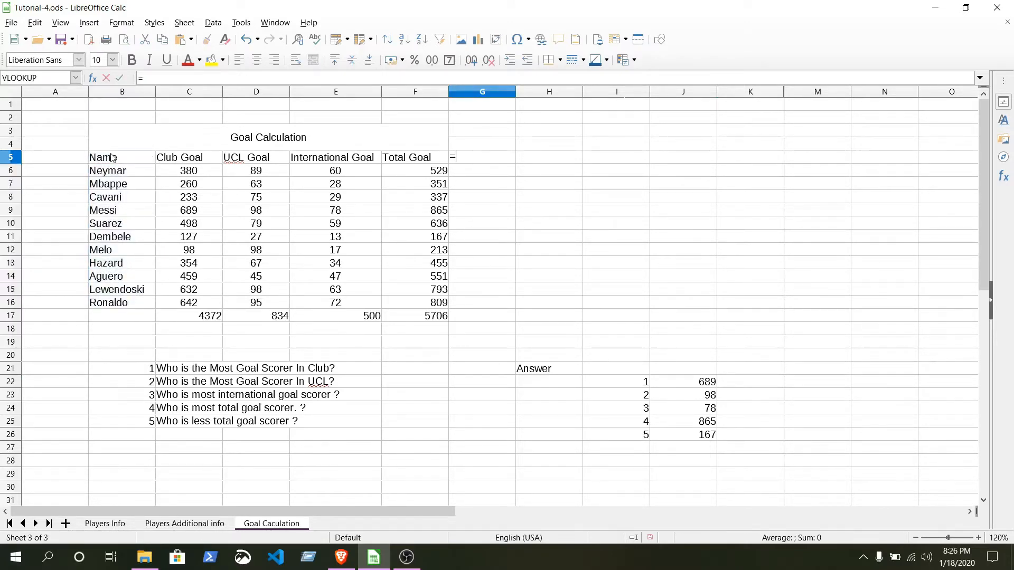
{"action": "left_click", "coordinate": [112, 158]}
{"action": "key", "text": "Return"}
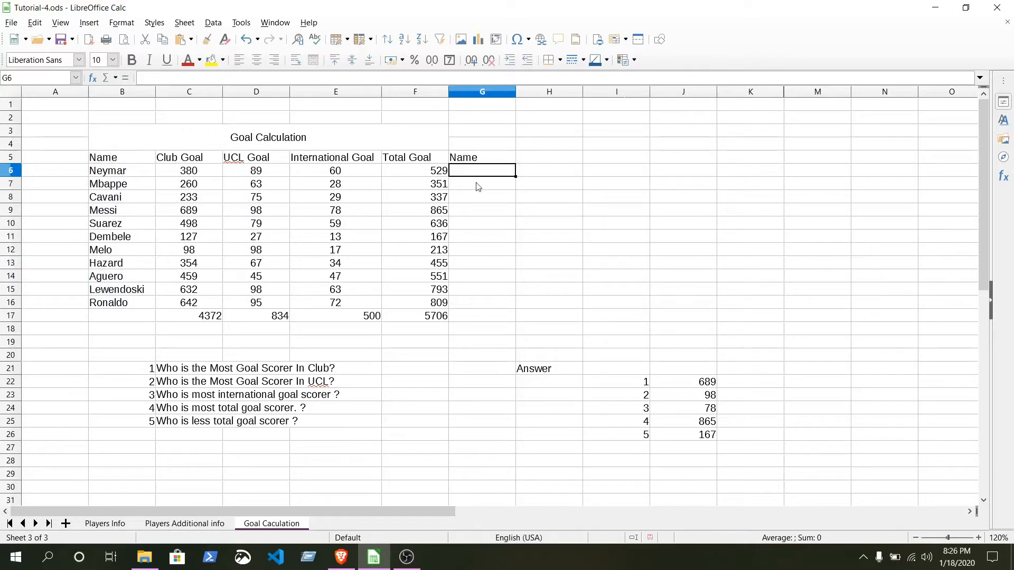
{"action": "left_click", "coordinate": [499, 161]}
{"action": "left_click_drag", "start_coordinate": [515, 167], "coordinate": [507, 320]}
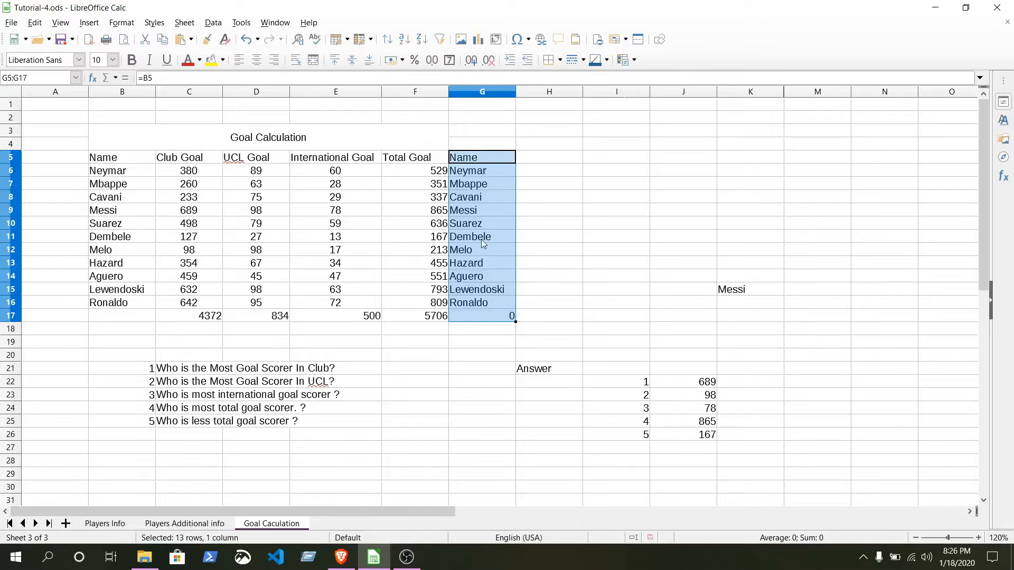
{"action": "left_click", "coordinate": [510, 317]}
{"action": "key", "text": "Delete"}
Enter the formula =VLOOKUP(J22,C5:G16,5,0) in K22 to return the name of the top club scorer
{"action": "left_click", "coordinate": [748, 384]}
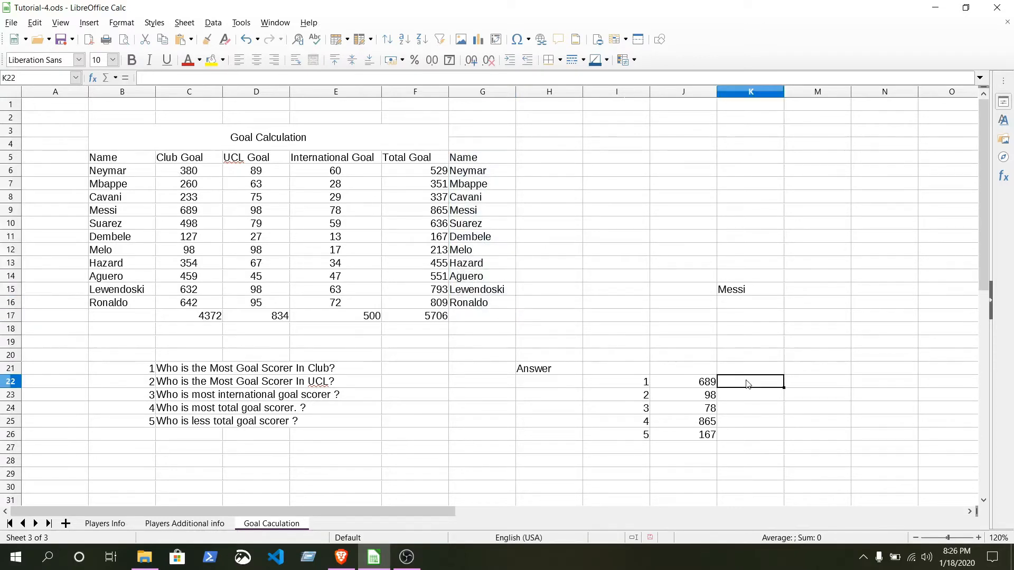
{"action": "type", "text": "=VLOOK"}
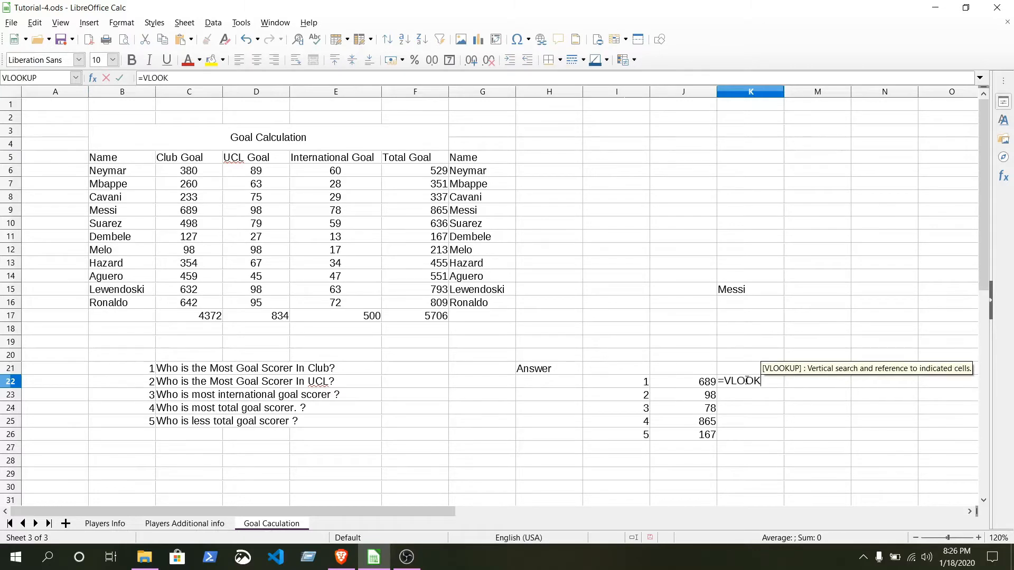
{"action": "type", "text": "UP"}
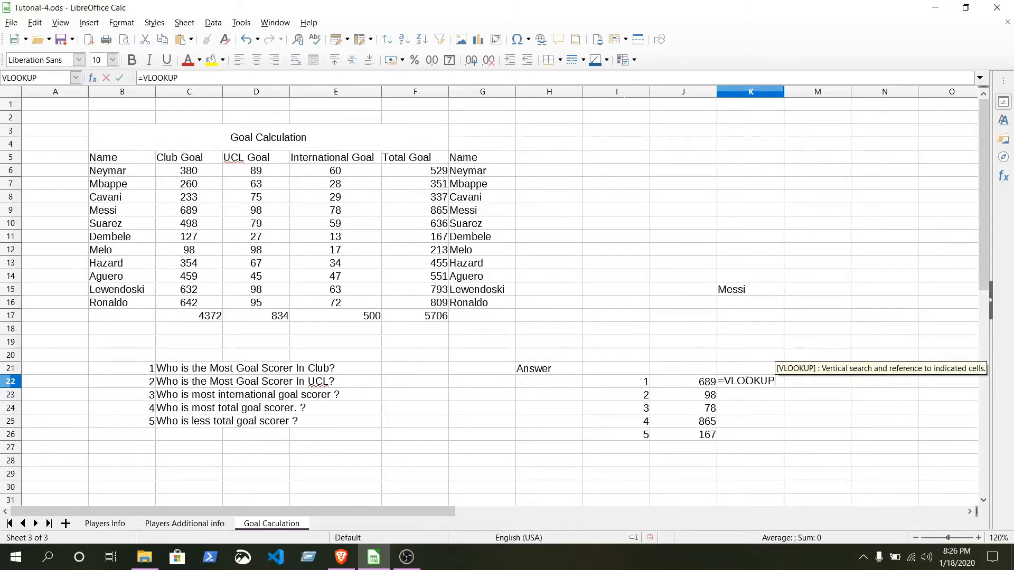
{"action": "type", "text": "("}
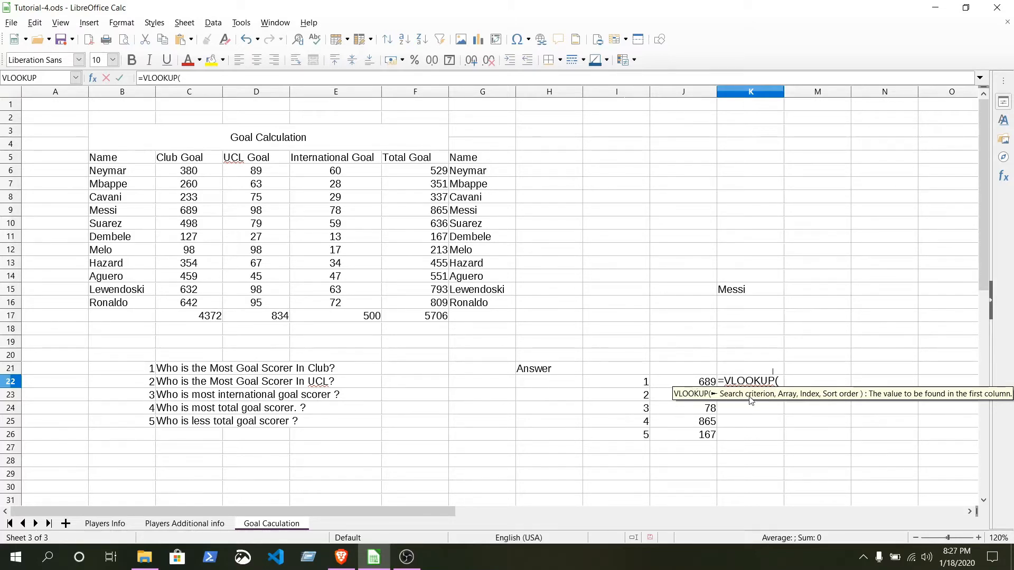
{"action": "left_click", "coordinate": [702, 384]}
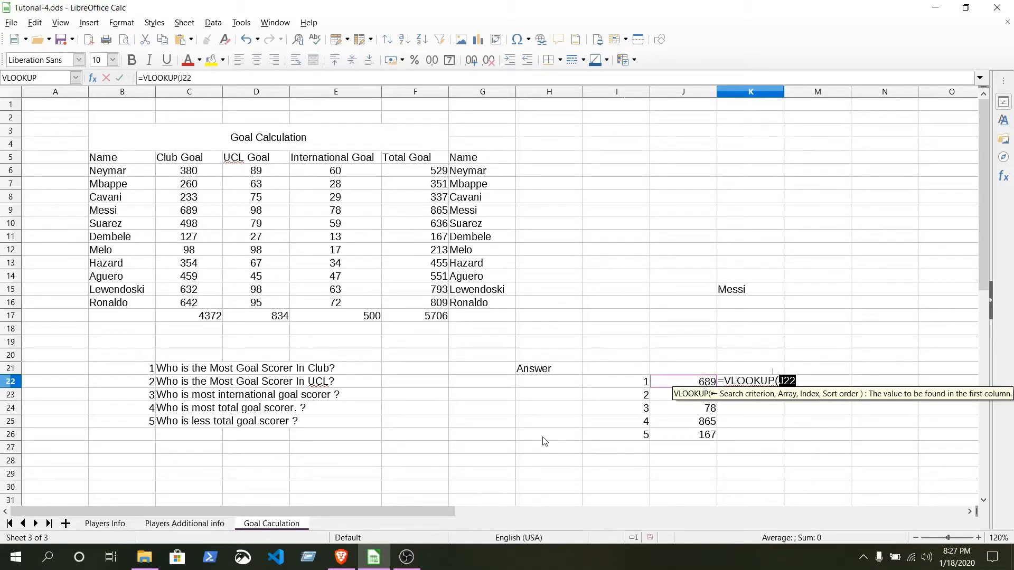
{"action": "type", "text": ","}
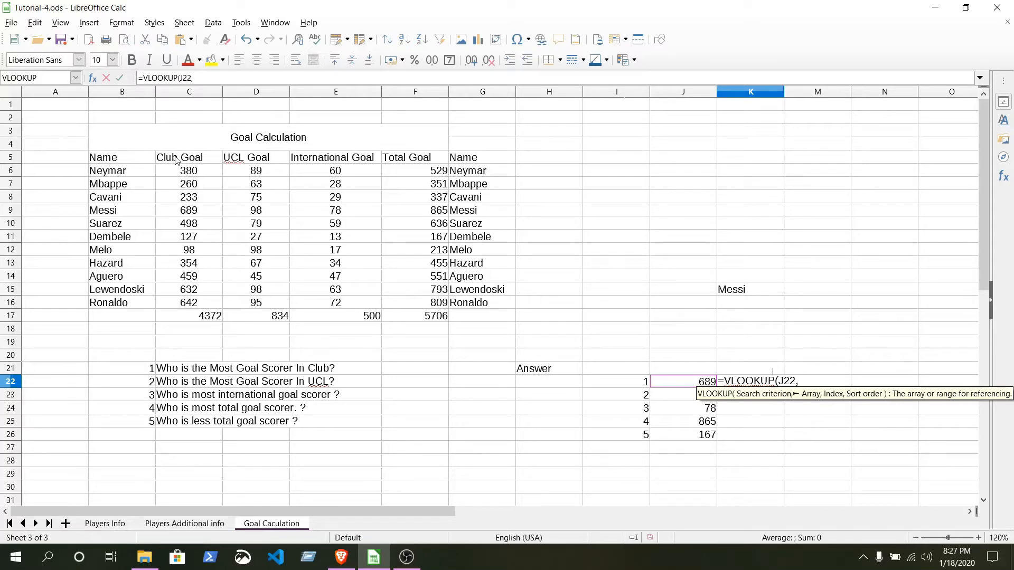
{"action": "left_click_drag", "start_coordinate": [176, 160], "coordinate": [474, 312]}
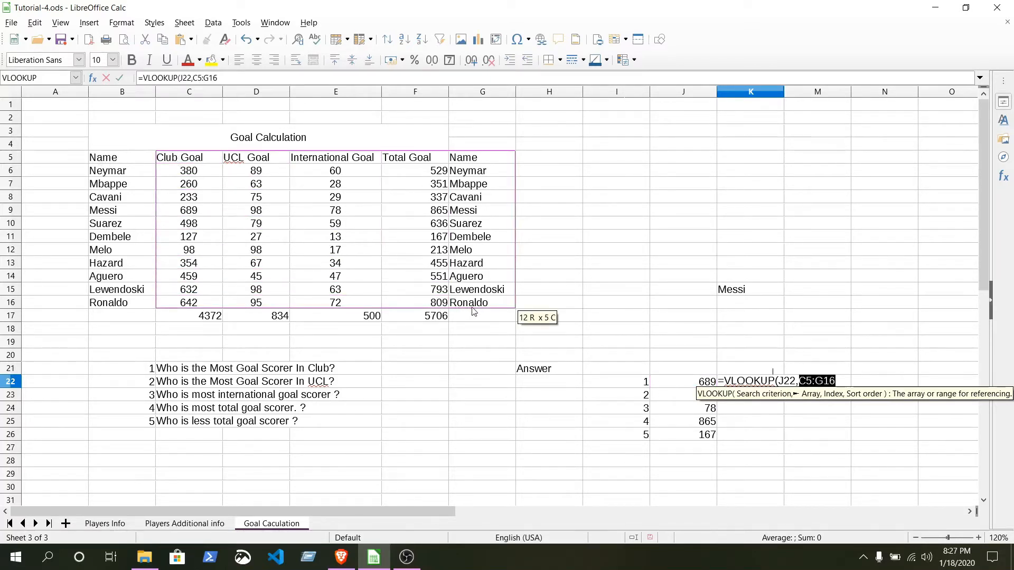
{"action": "type", "text": ","}
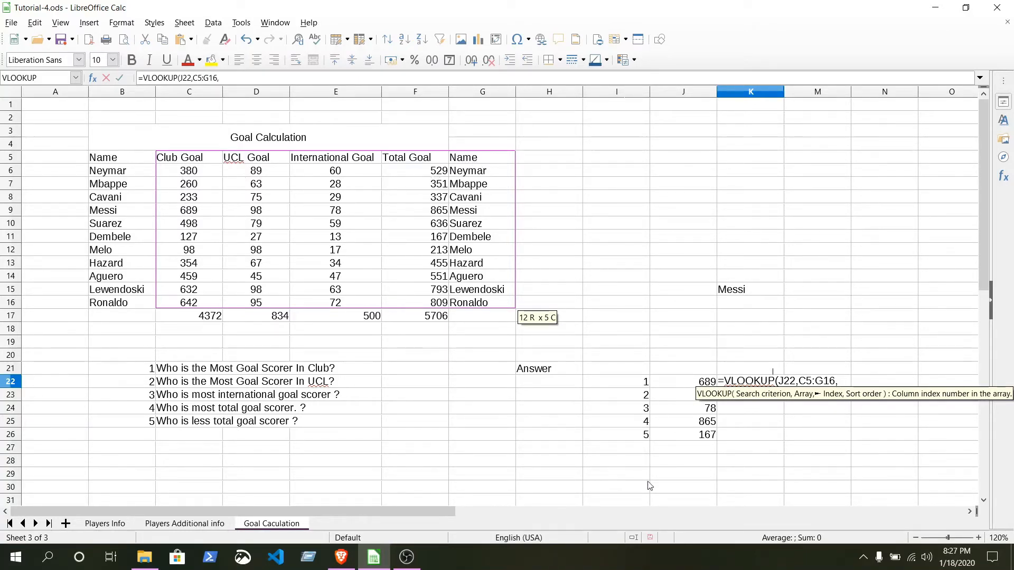
{"action": "type", "text": "5,"}
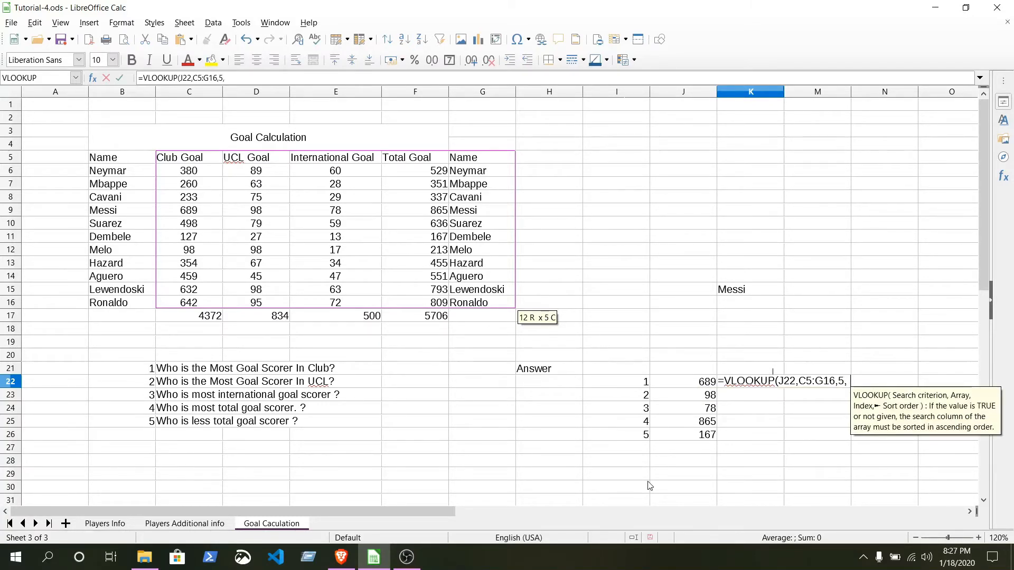
{"action": "type", "text": " 0"}
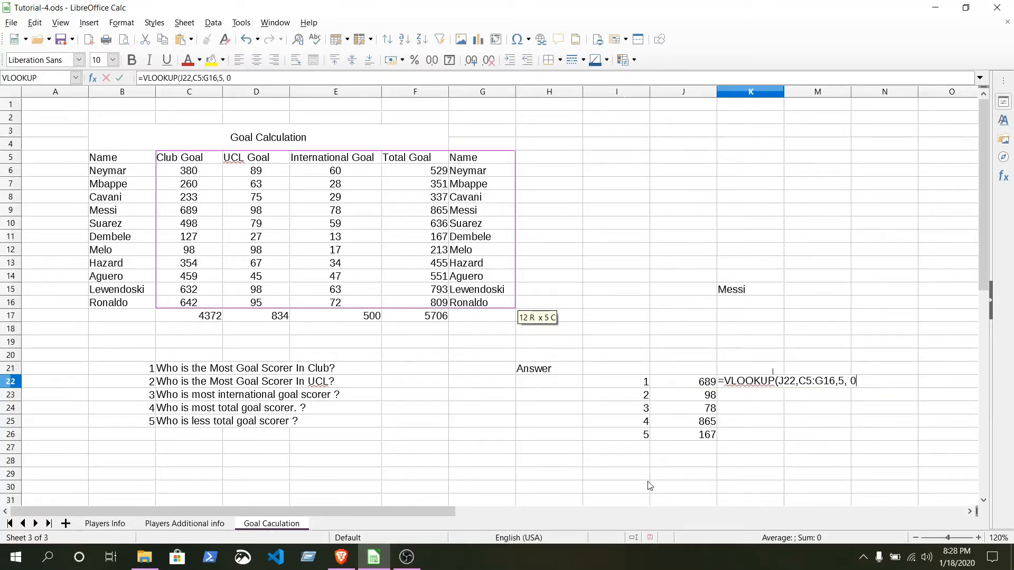
{"action": "key", "text": "BackSpace"}
{"action": "key", "text": "BackSpace"}
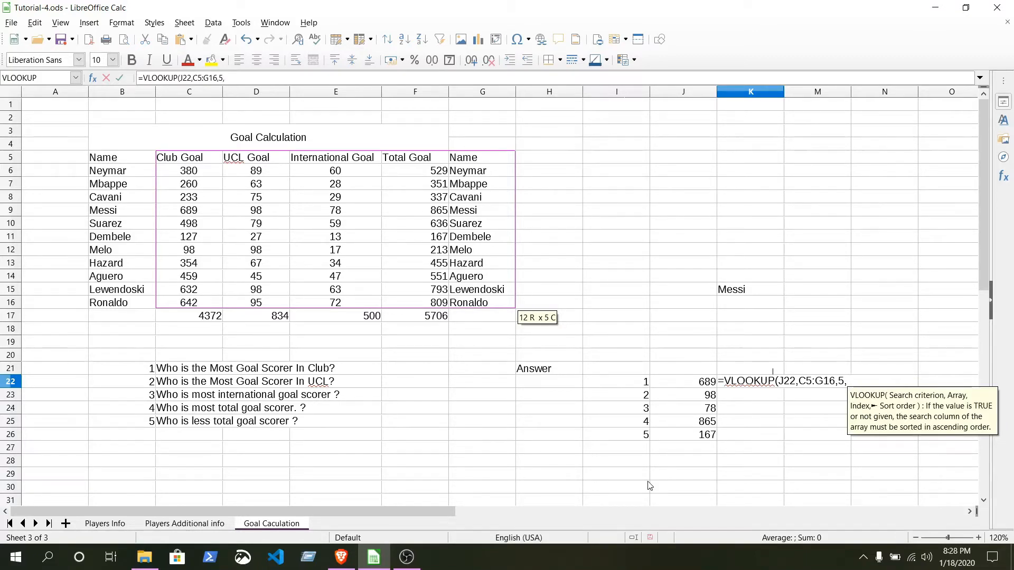
{"action": "type", "text": "0)"}
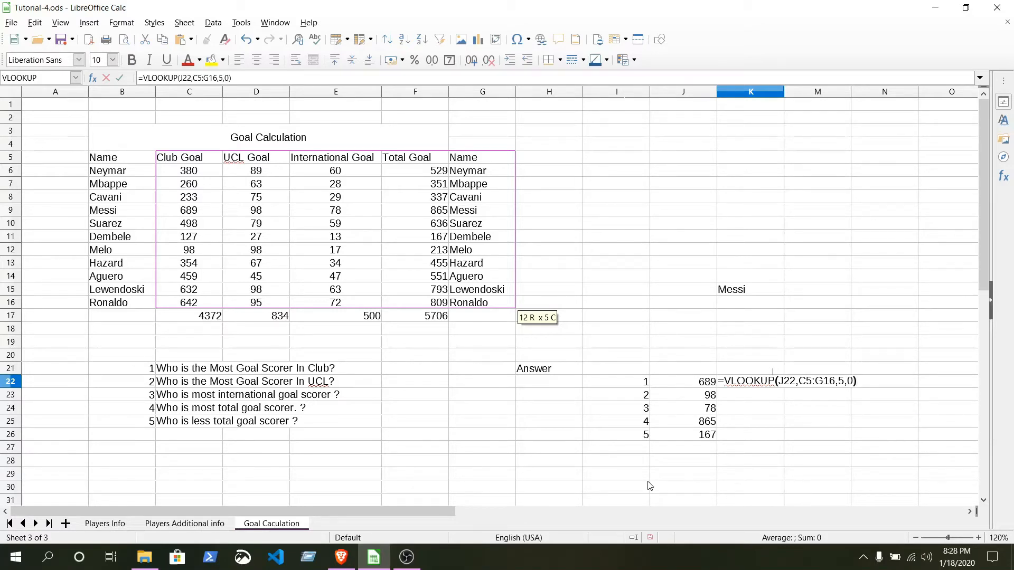
{"action": "key", "text": "Return"}
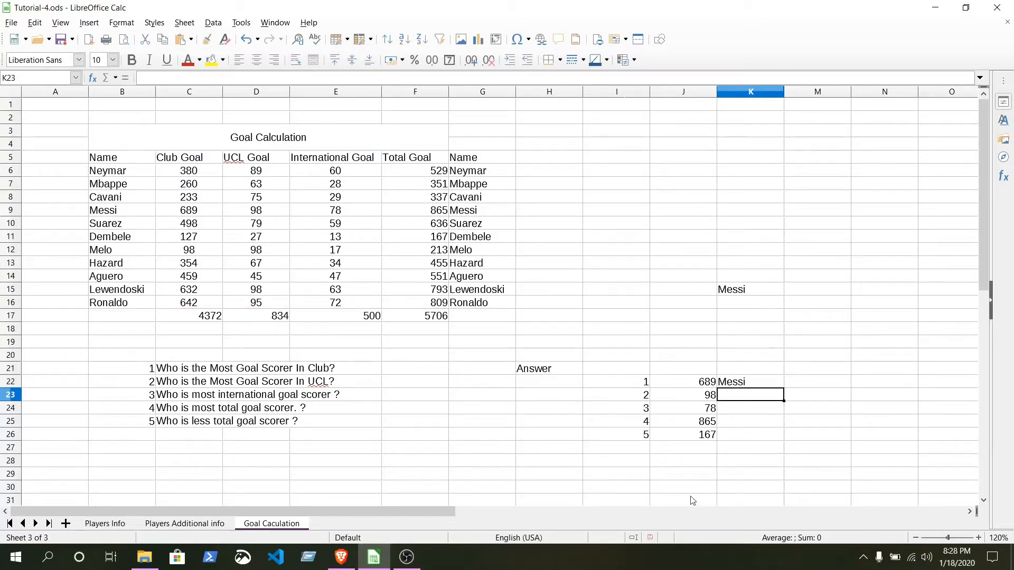
Check the K22 lookup against its matching table row and fill the formula down through K26
{"action": "left_click", "coordinate": [762, 386]}
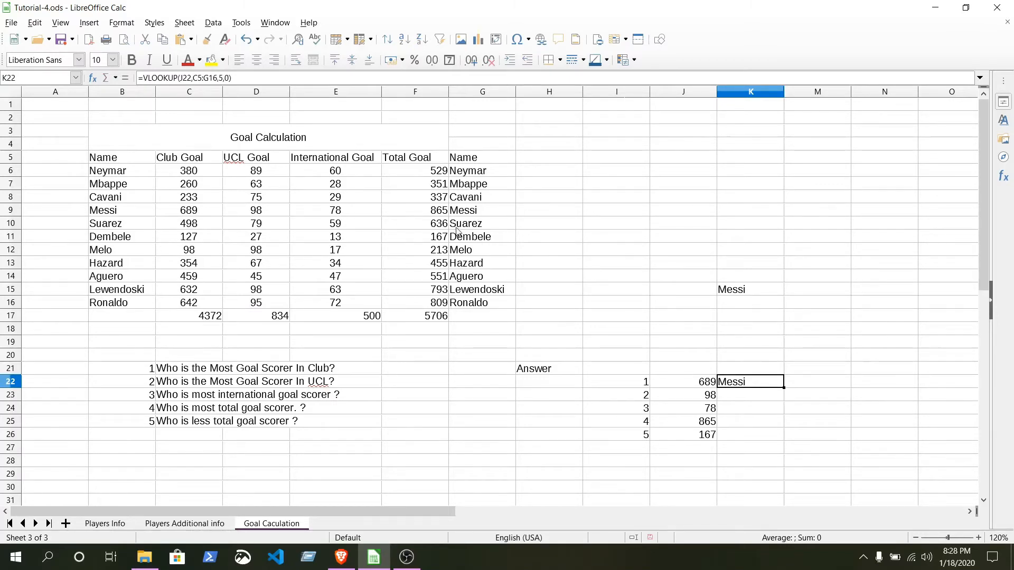
{"action": "left_click_drag", "start_coordinate": [480, 211], "coordinate": [210, 210]}
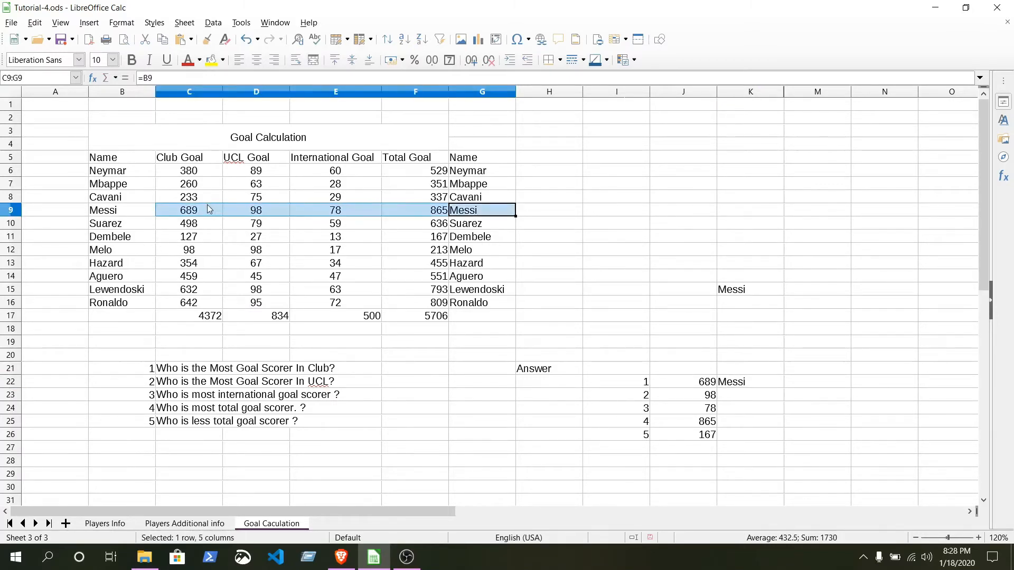
{"action": "left_click", "coordinate": [761, 385]}
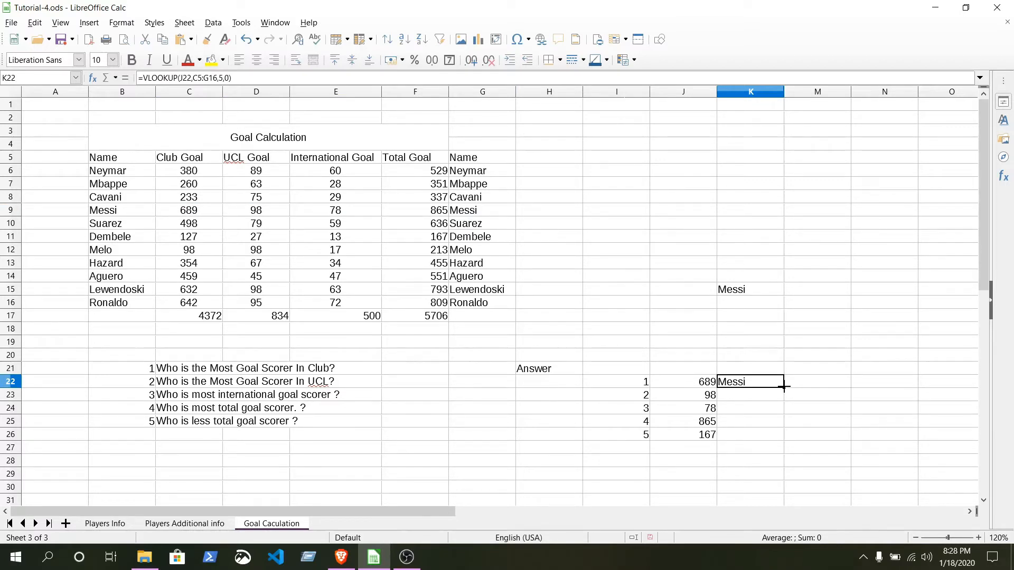
{"action": "left_click_drag", "start_coordinate": [784, 387], "coordinate": [782, 442]}
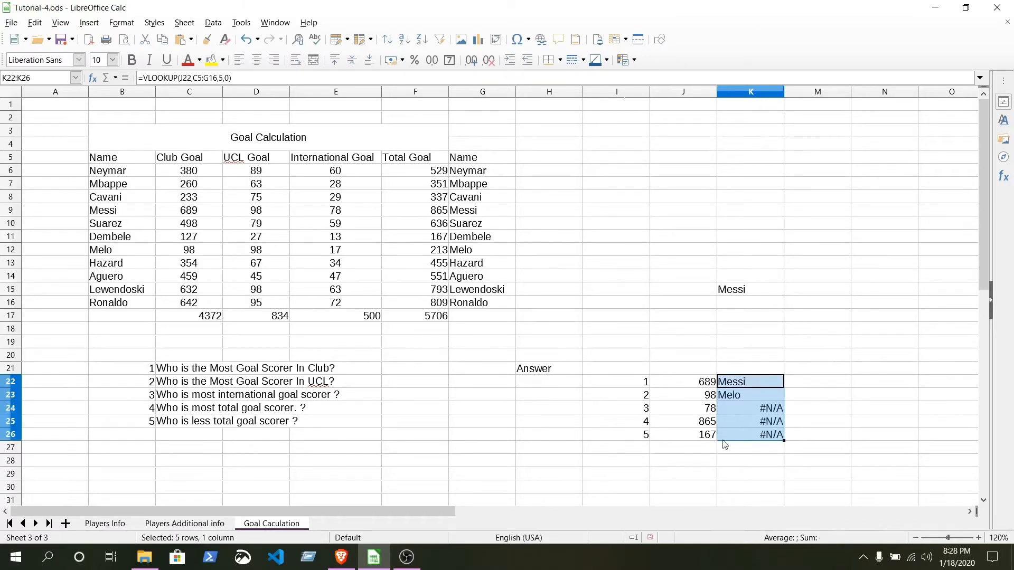
Try to correct the K24 lookup by moving its array range to C5:G16
{"action": "left_click", "coordinate": [762, 414]}
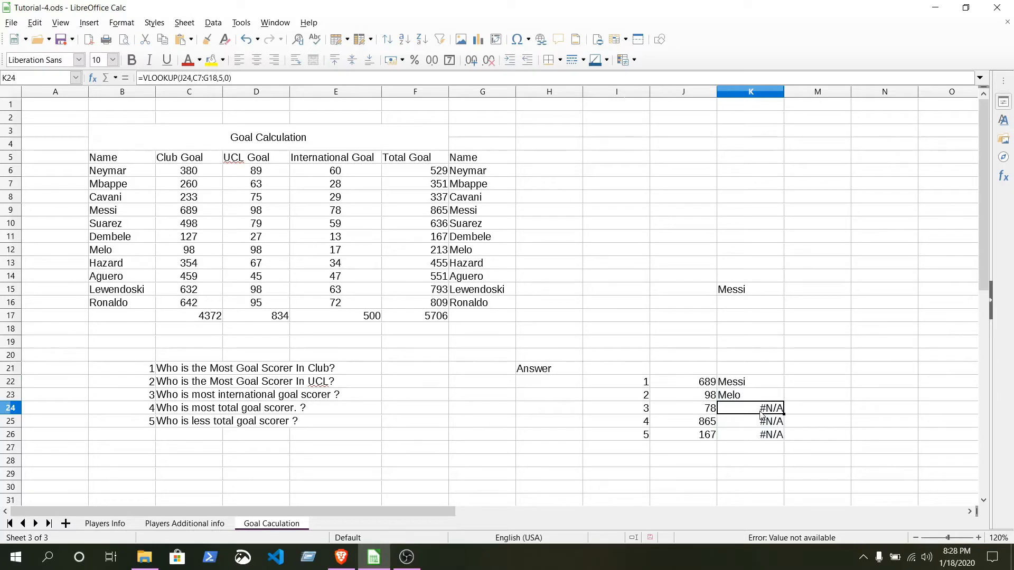
{"action": "double_click", "coordinate": [762, 414]}
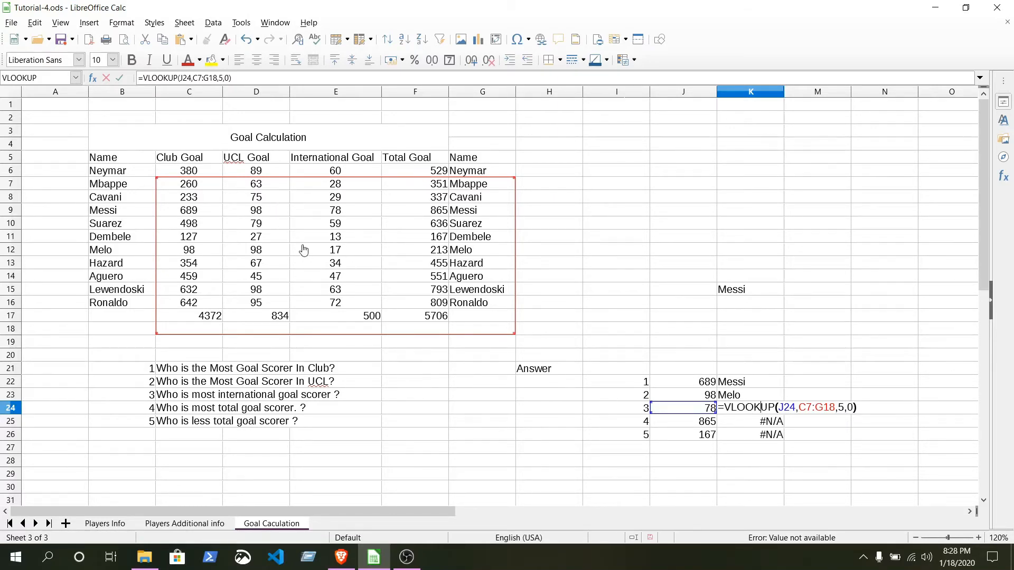
{"action": "left_click_drag", "start_coordinate": [304, 250], "coordinate": [299, 229]}
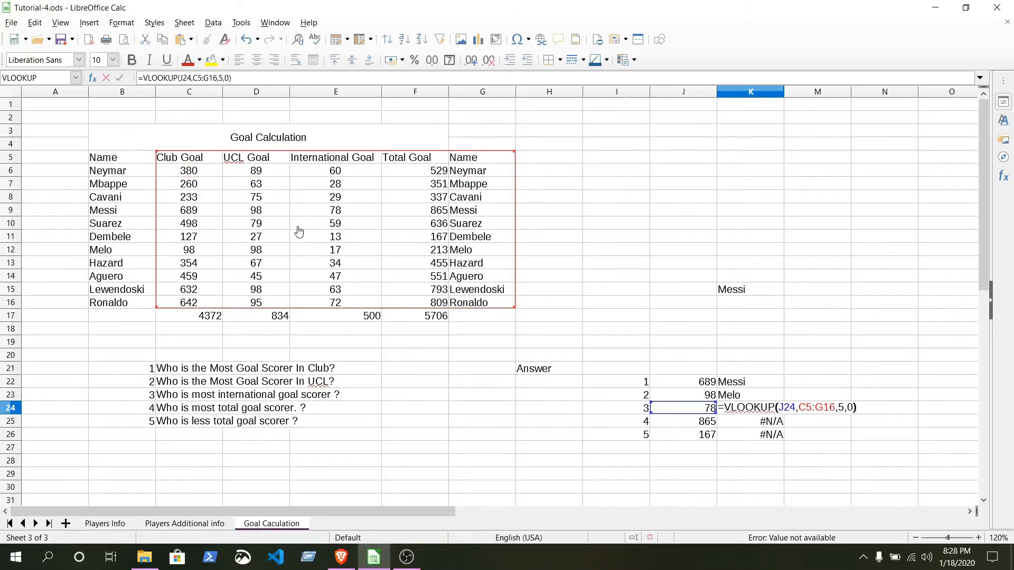
{"action": "key", "text": "Return"}
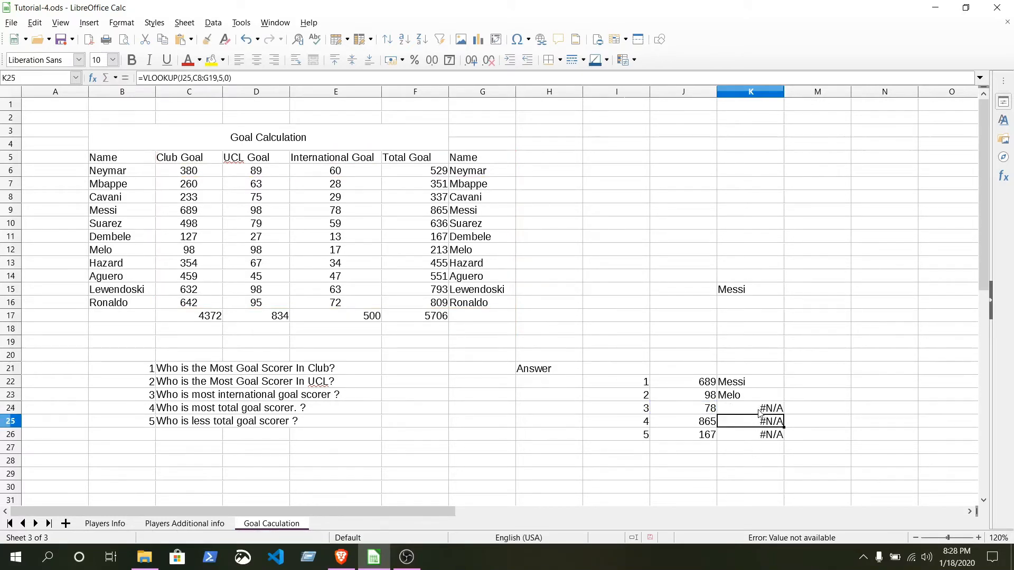
Enter the formula =VLOOKUP(J24,E5:G16,3) in K24 for the most international goal scorer and fill it down through K26
{"action": "double_click", "coordinate": [759, 408]}
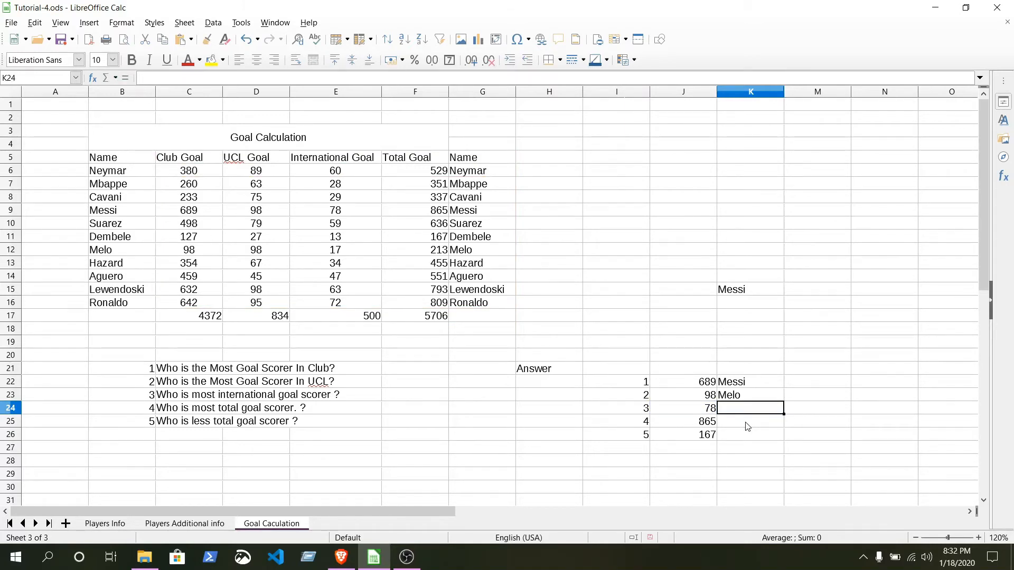
{"action": "type", "text": "=VLOO"}
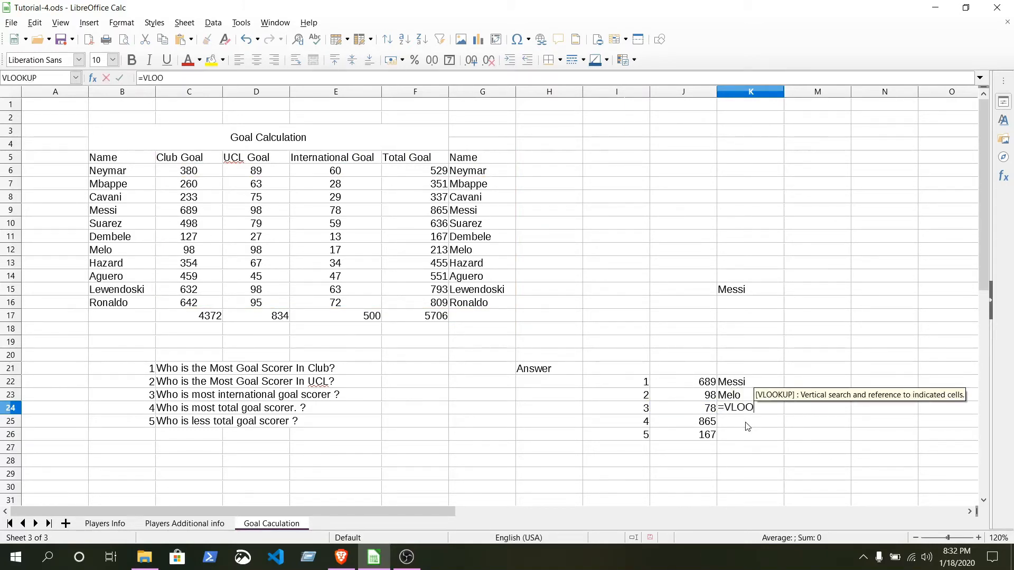
{"action": "type", "text": "KUP"}
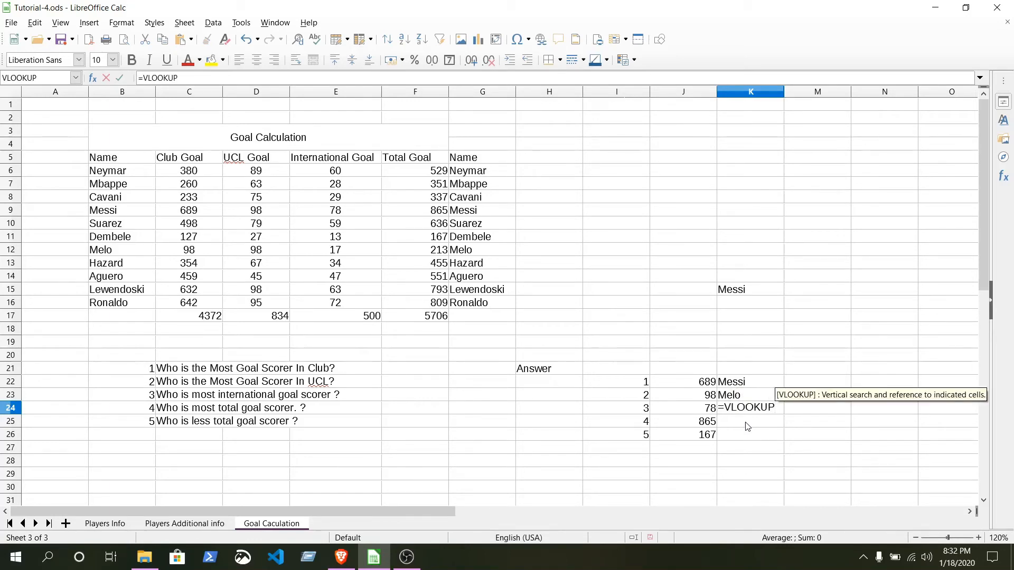
{"action": "type", "text": "("}
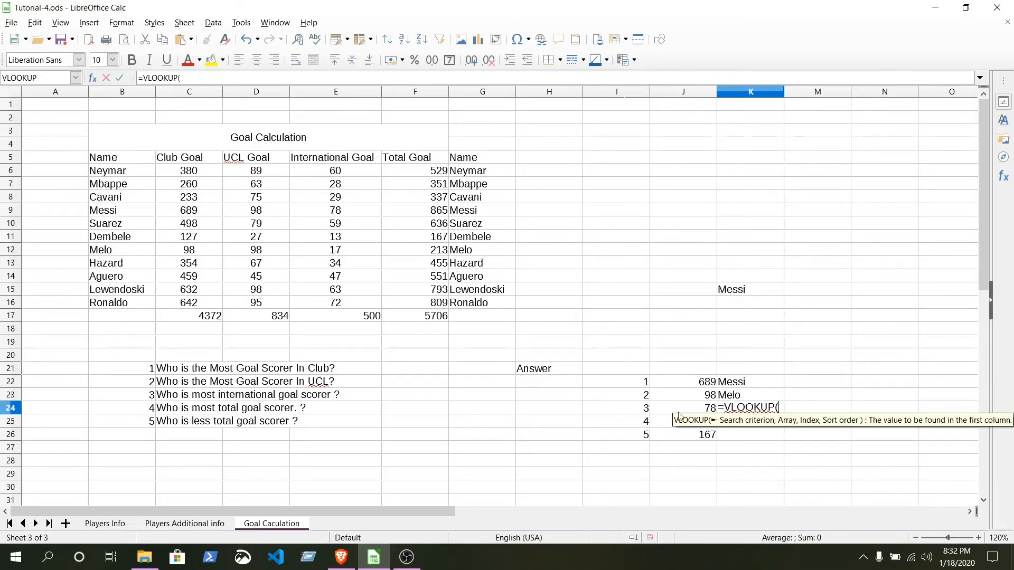
{"action": "left_click", "coordinate": [702, 410]}
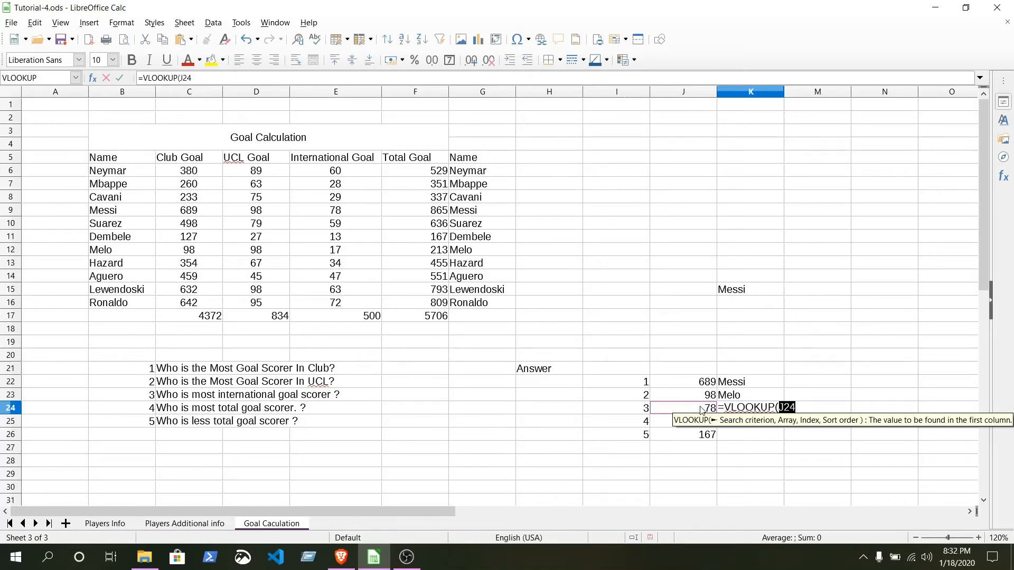
{"action": "type", "text": ","}
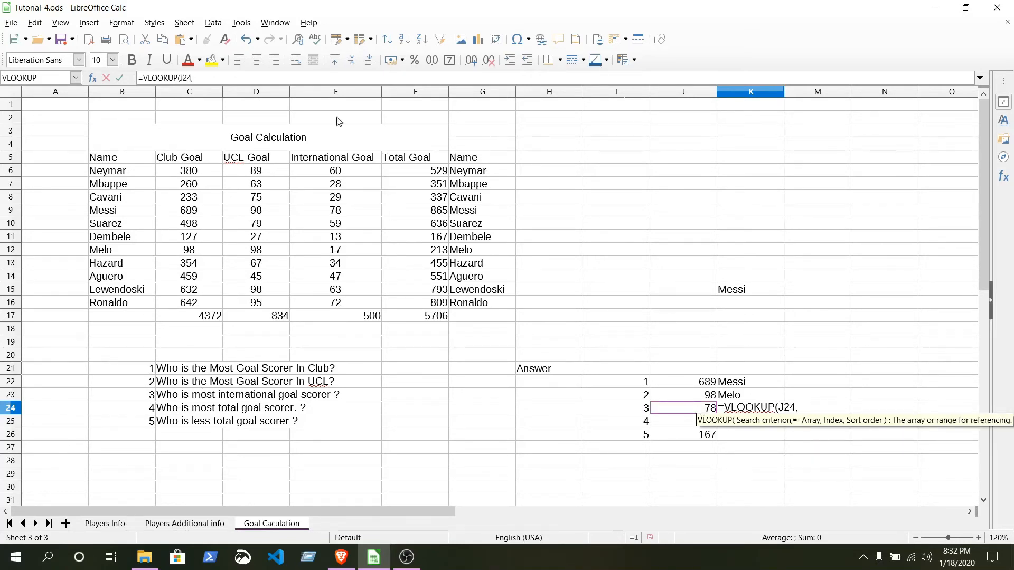
{"action": "left_click_drag", "start_coordinate": [312, 159], "coordinate": [470, 308]}
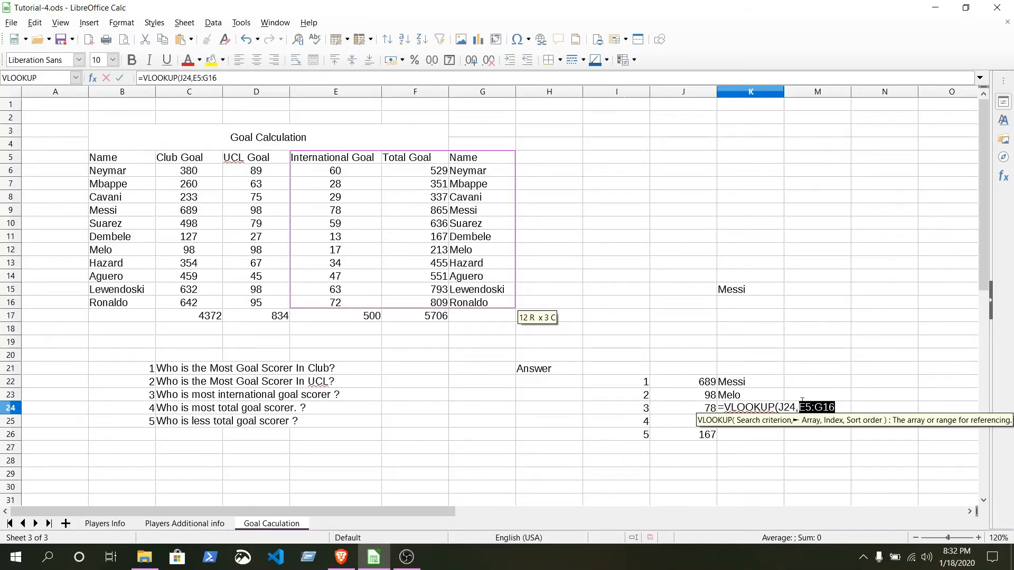
{"action": "left_click", "coordinate": [795, 407]}
{"action": "left_click_drag", "start_coordinate": [796, 408], "coordinate": [775, 408]}
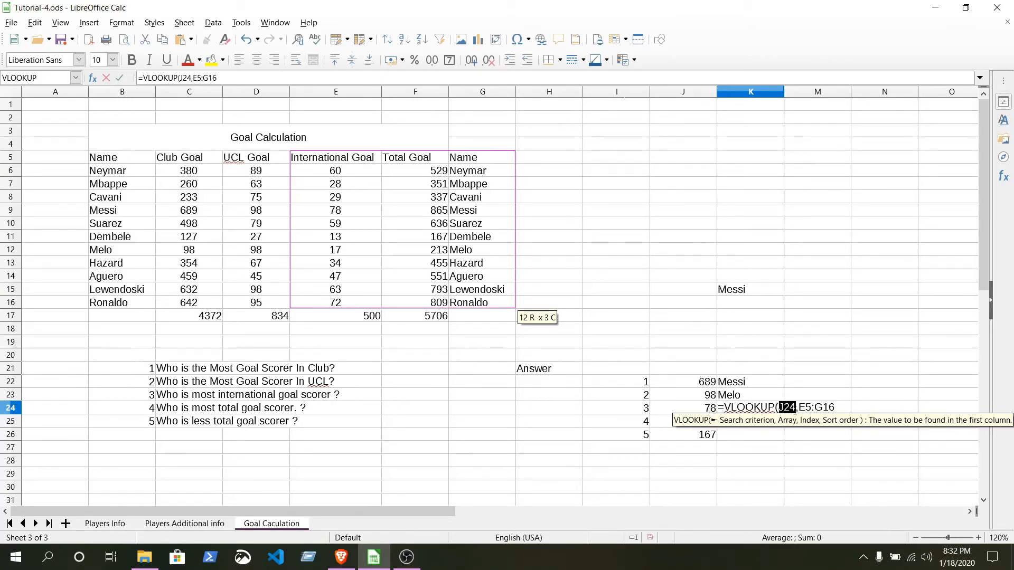
{"action": "key", "text": "End"}
{"action": "type", "text": ","}
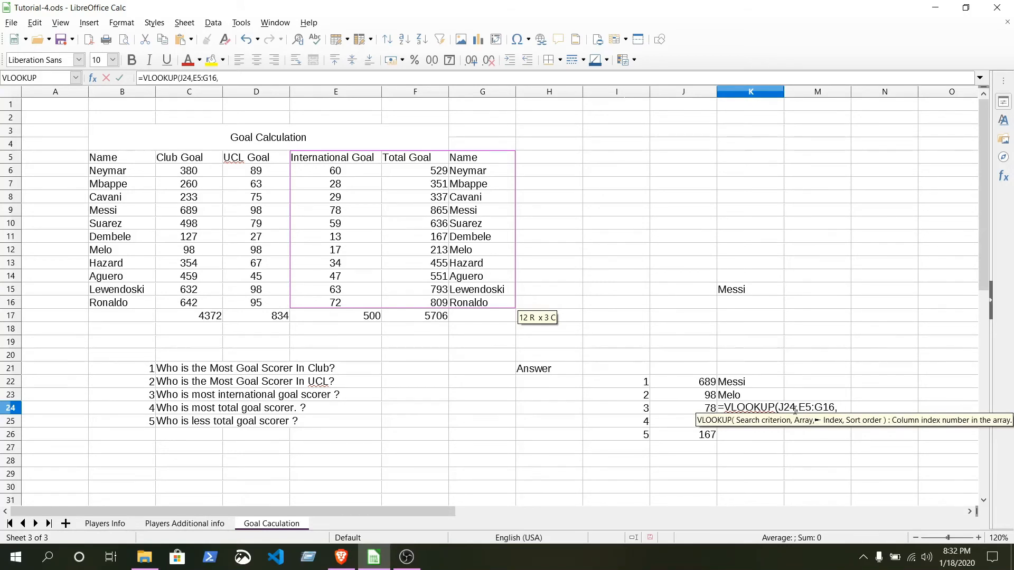
{"action": "type", "text": "1"}
{"action": "key", "text": "BackSpace"}
{"action": "type", "text": "3"}
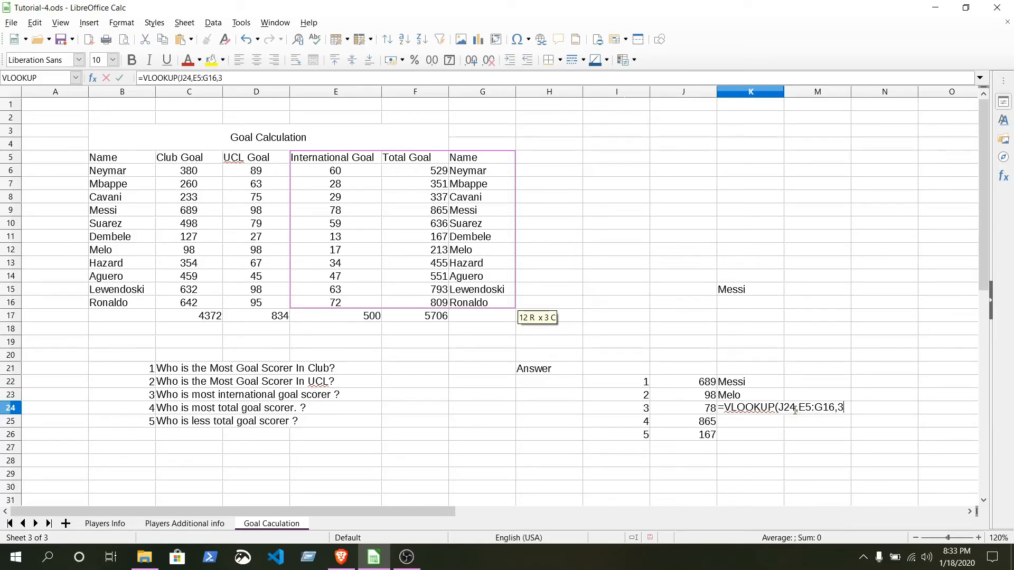
{"action": "type", "text": ")"}
{"action": "key", "text": "Return"}
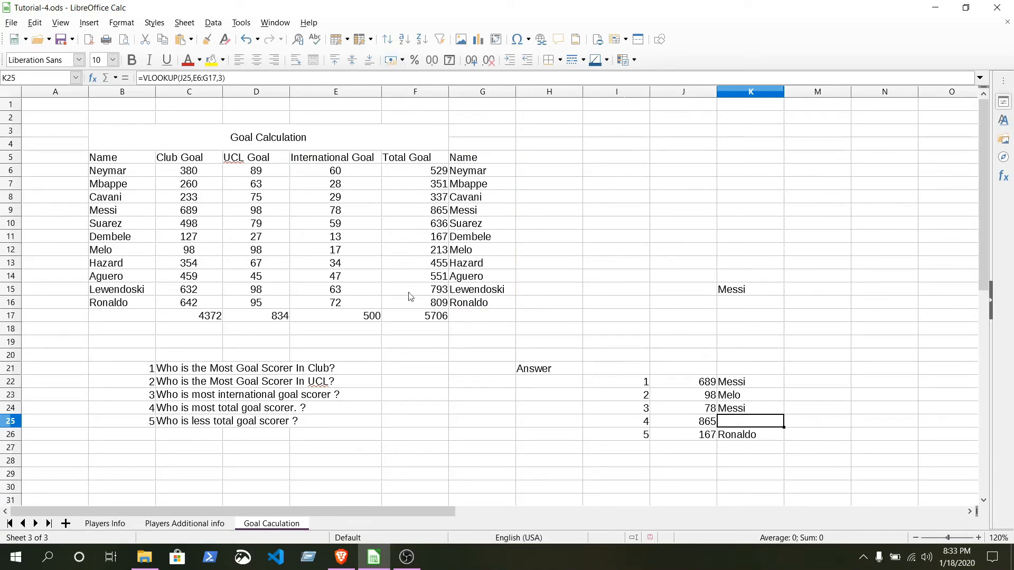
Enter the formula =VLOOKUP(J25,F5:G16,2) in K25 to return the name of the top total goal scorer
{"action": "type", "text": "="}
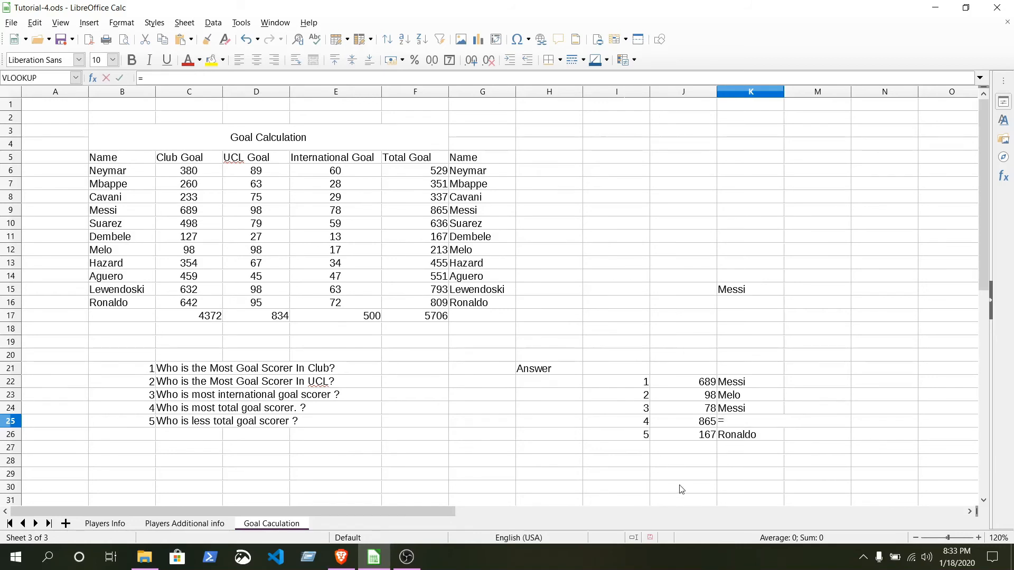
{"action": "type", "text": "VLO"}
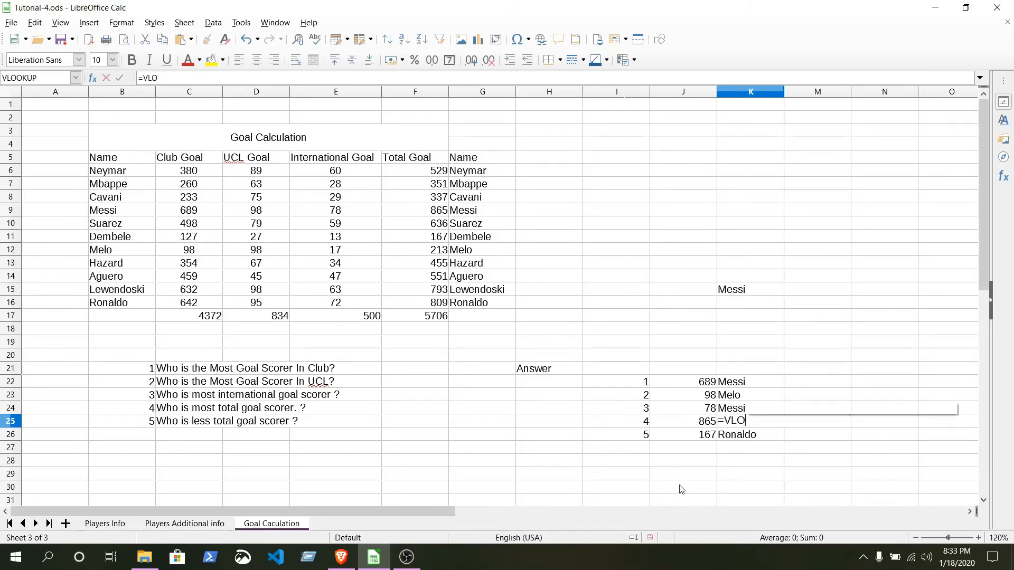
{"action": "type", "text": "OKUP("}
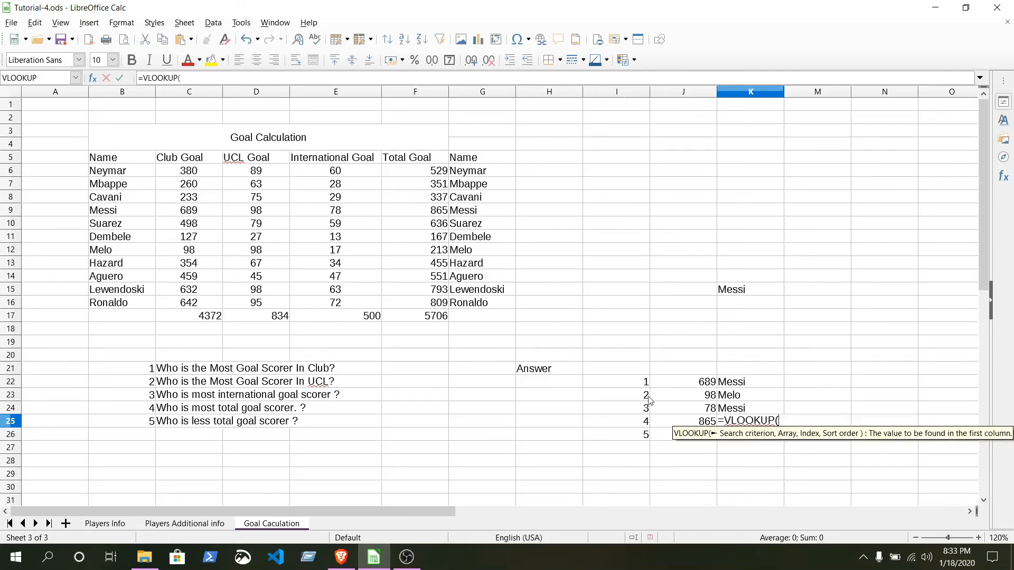
{"action": "left_click", "coordinate": [701, 425]}
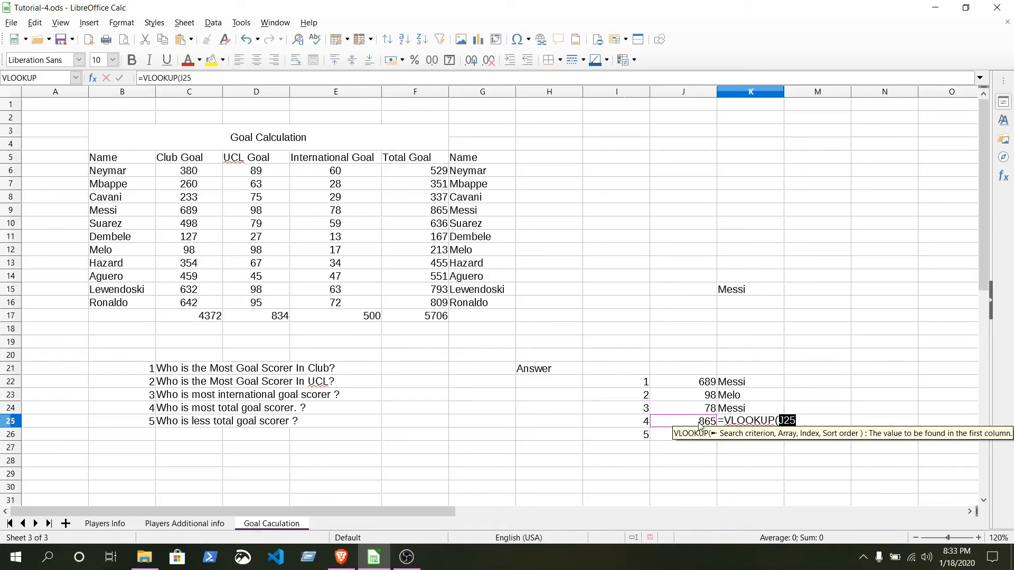
{"action": "type", "text": ","}
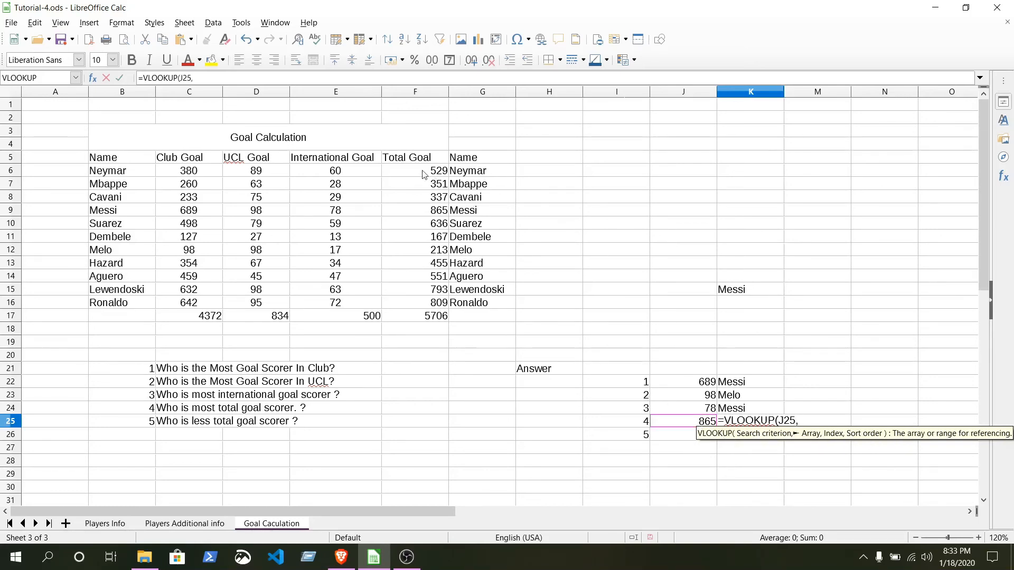
{"action": "left_click_drag", "start_coordinate": [403, 161], "coordinate": [482, 309]}
{"action": "type", "text": ","}
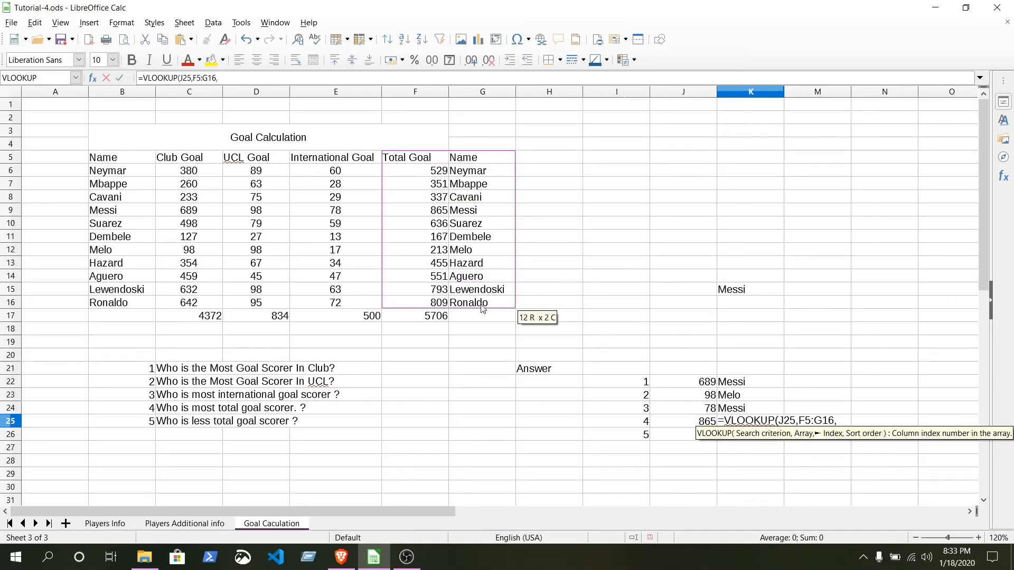
{"action": "type", "text": "2)"}
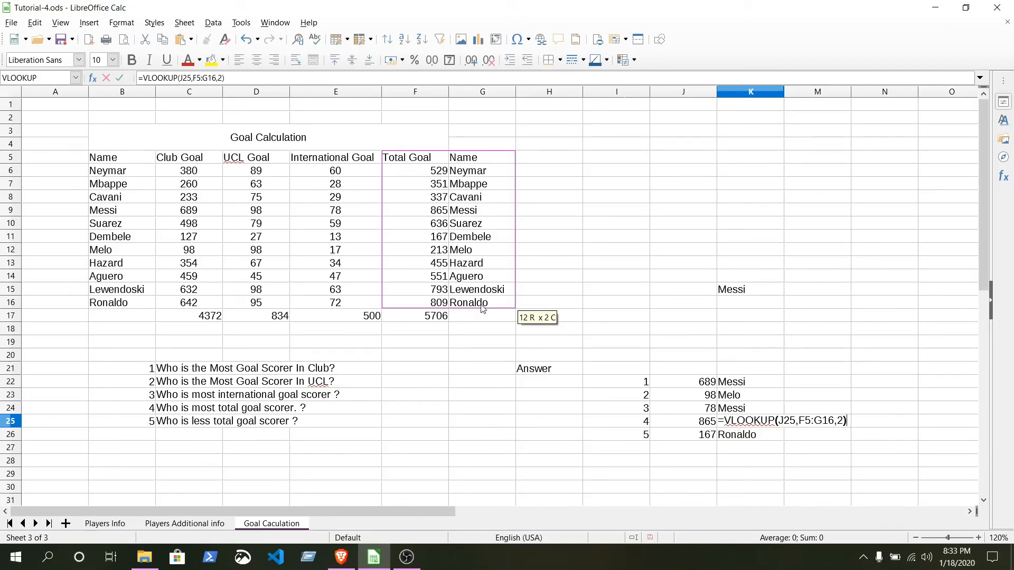
{"action": "key", "text": "Return"}
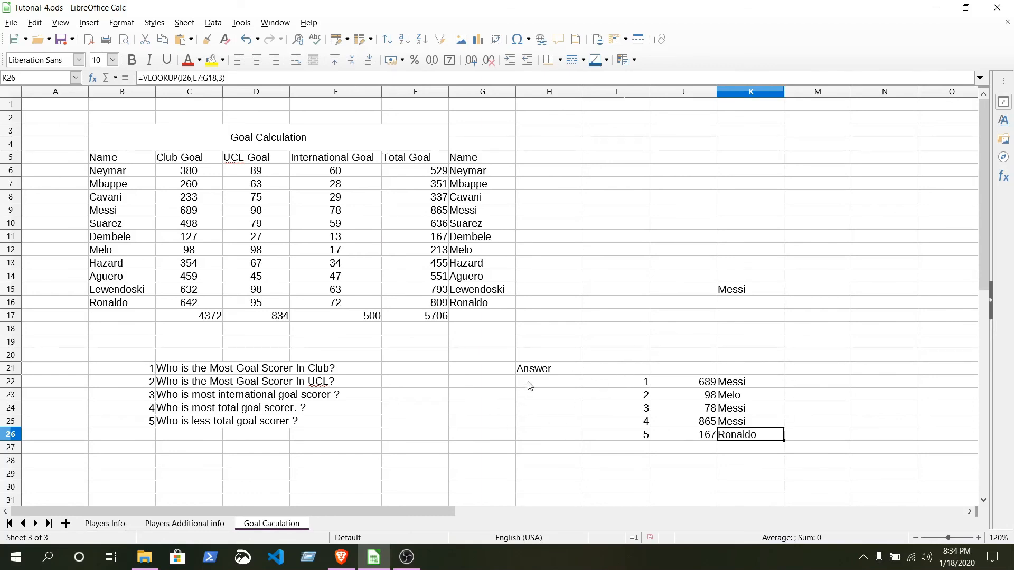
Review the block of answers in rows 22 to 26 and clear the stray lookup formula from K15
{"action": "left_click_drag", "start_coordinate": [529, 384], "coordinate": [713, 438]}
{"action": "left_click", "coordinate": [752, 438]}
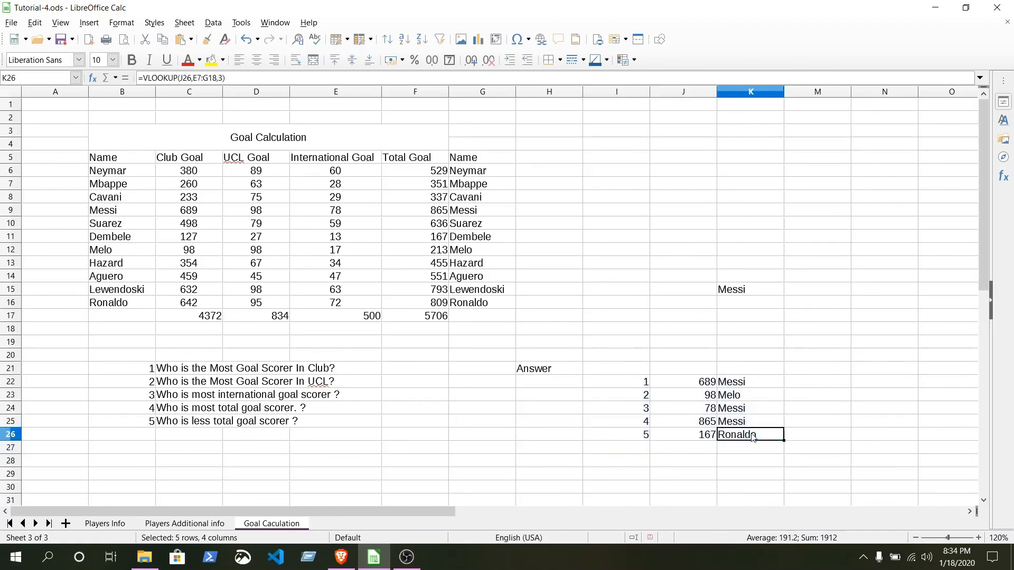
{"action": "left_click", "coordinate": [753, 291]}
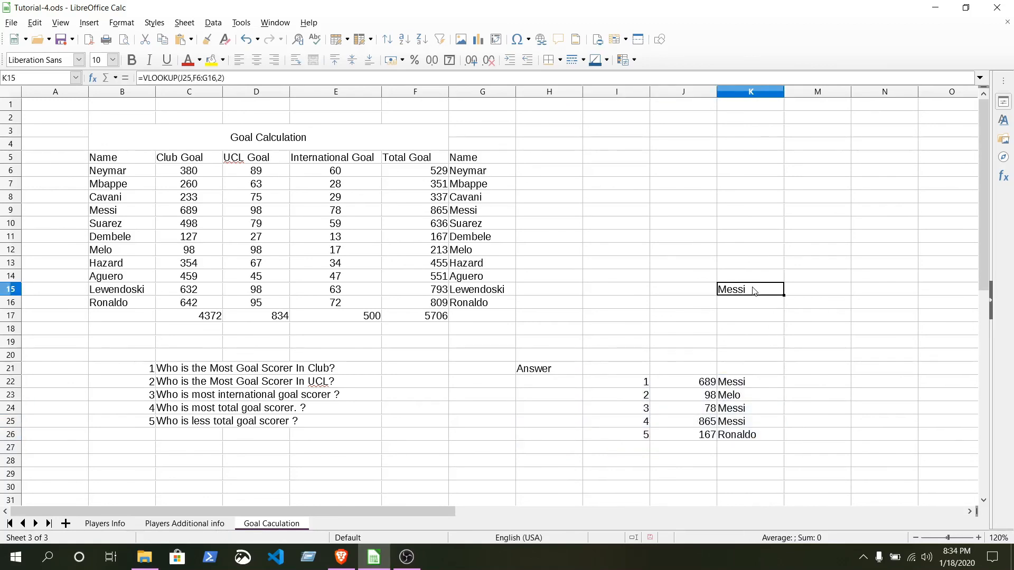
{"action": "key", "text": "Delete"}
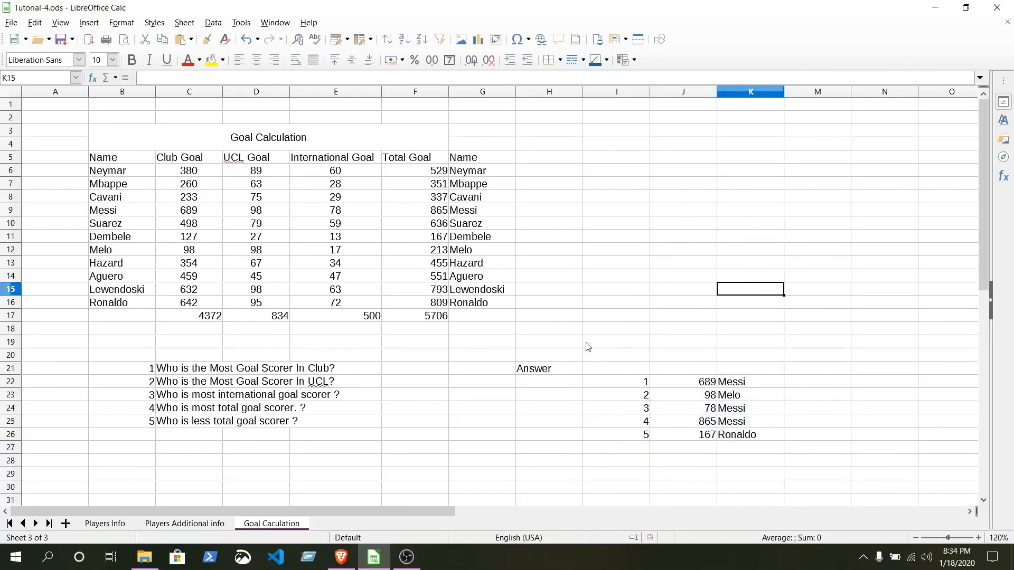